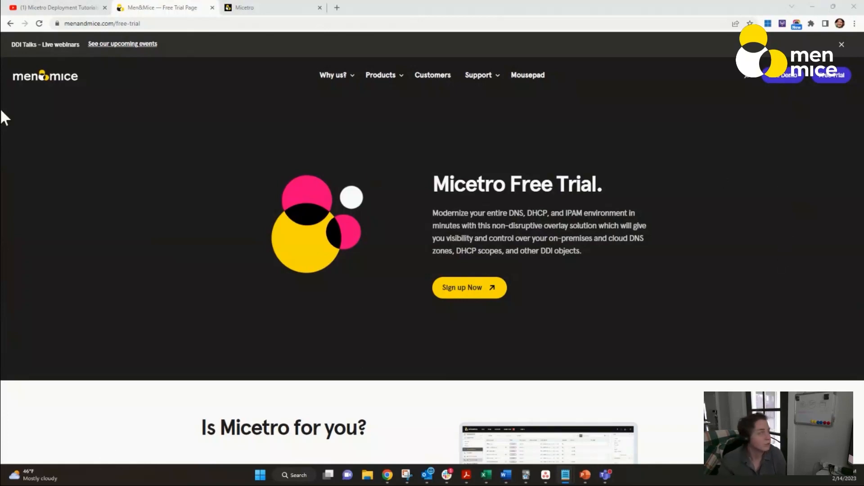
- Switch to the Micetro tab and log in with the account password
click(68, 8)
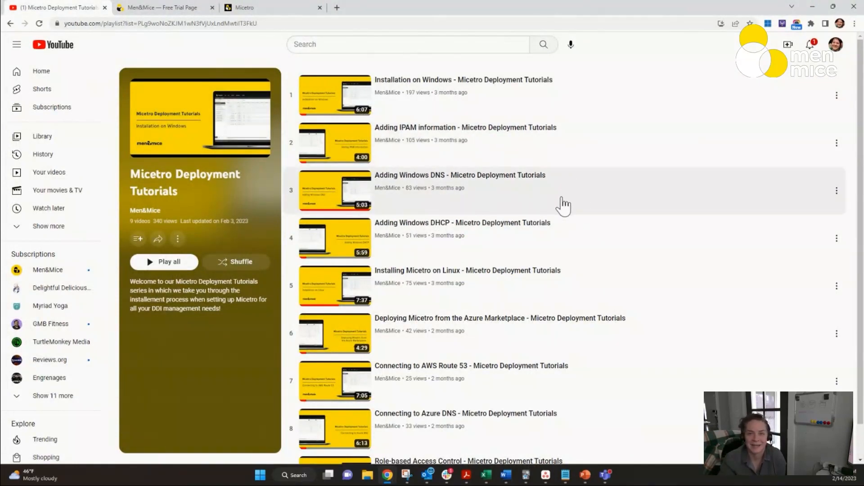
click(273, 6)
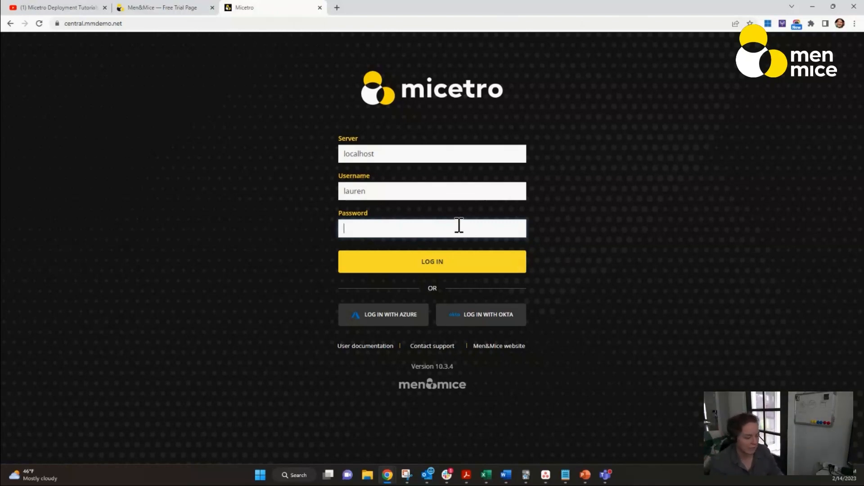
text(•••••••••••)
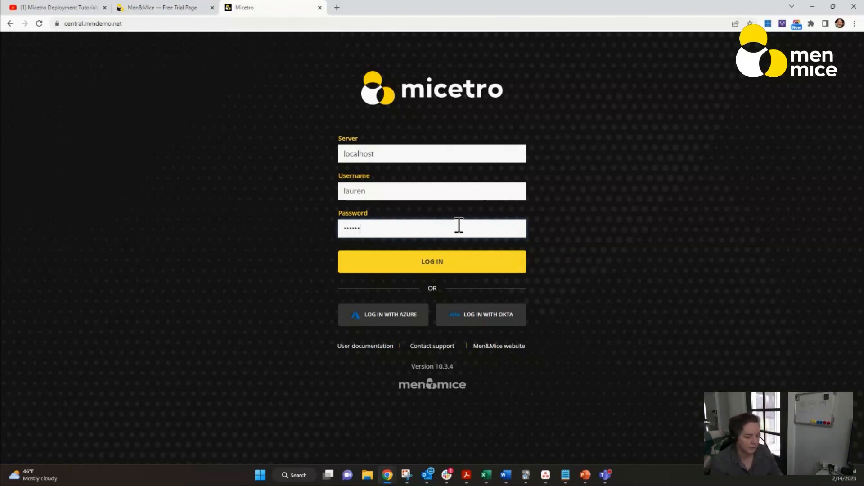
text(•)
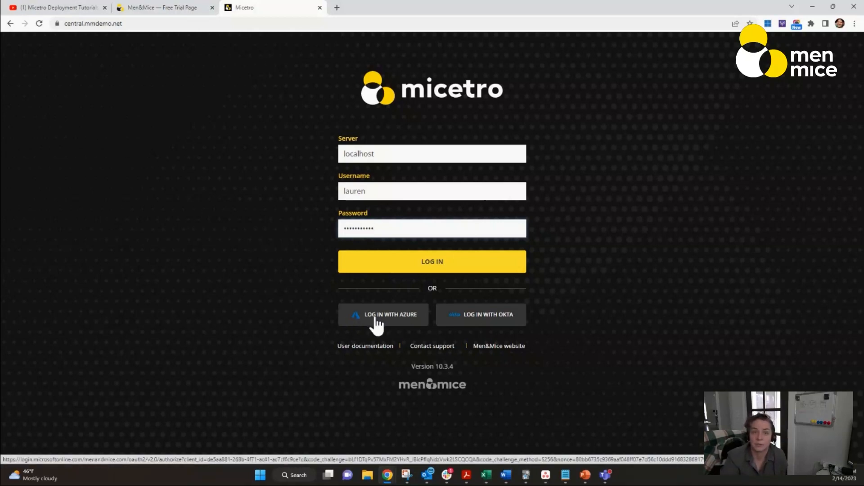
click(425, 266)
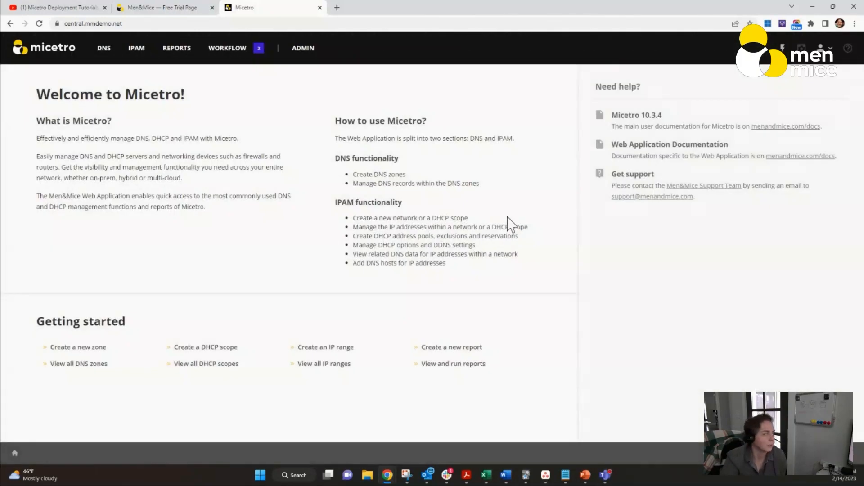
- Start adding a DNS server from server administration, naming it DC12.mmdemo.net
click(305, 53)
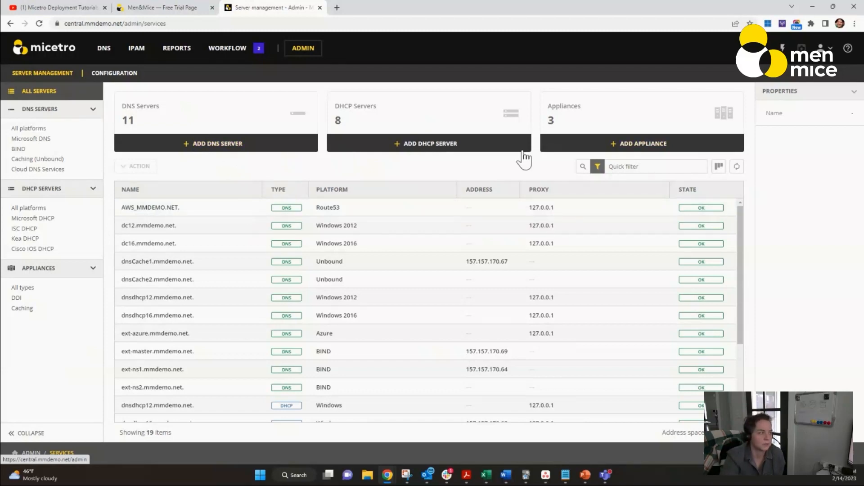
click(285, 148)
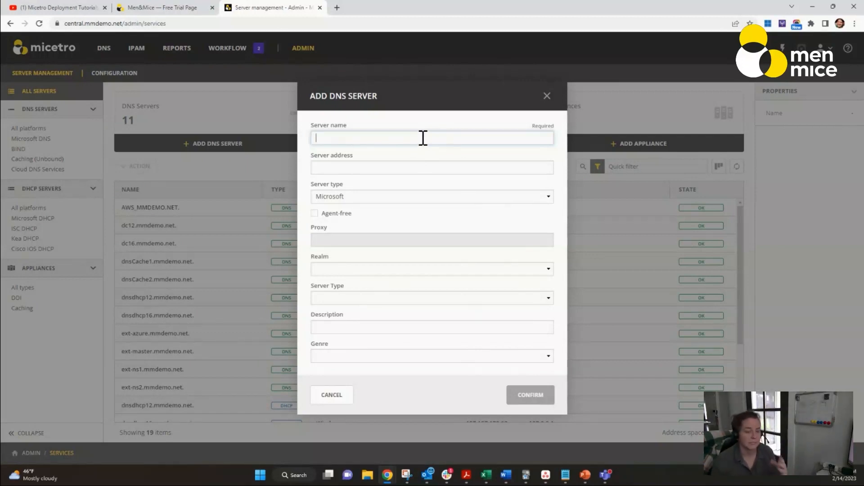
text(DC12)
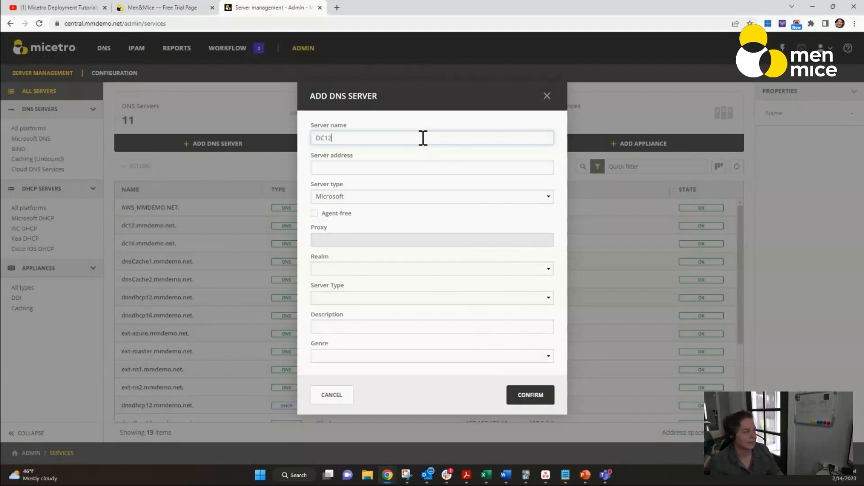
text(.mmd)
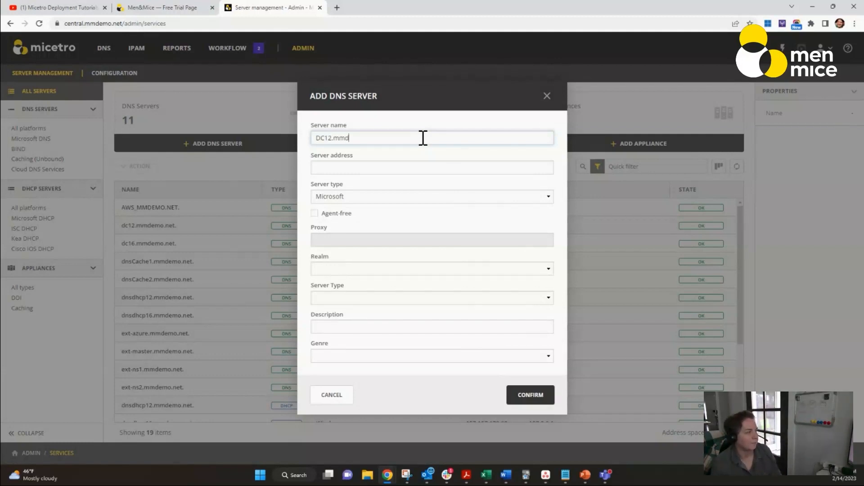
text(emo.net)
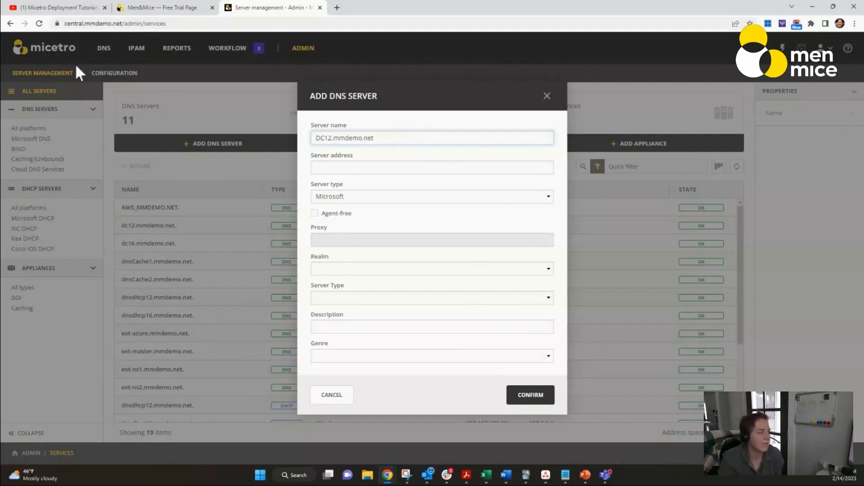
- Set the new server's address to 192.168.10.1
click(383, 180)
click(384, 167)
text(1)
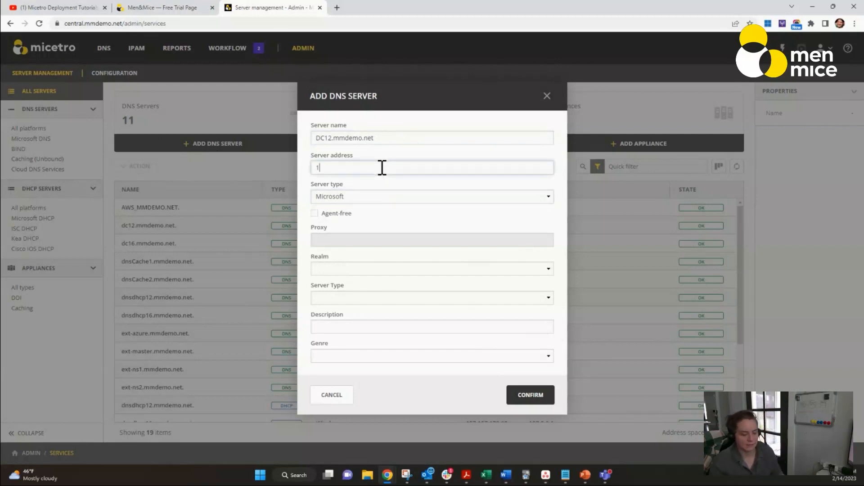
text(92.168.10.1)
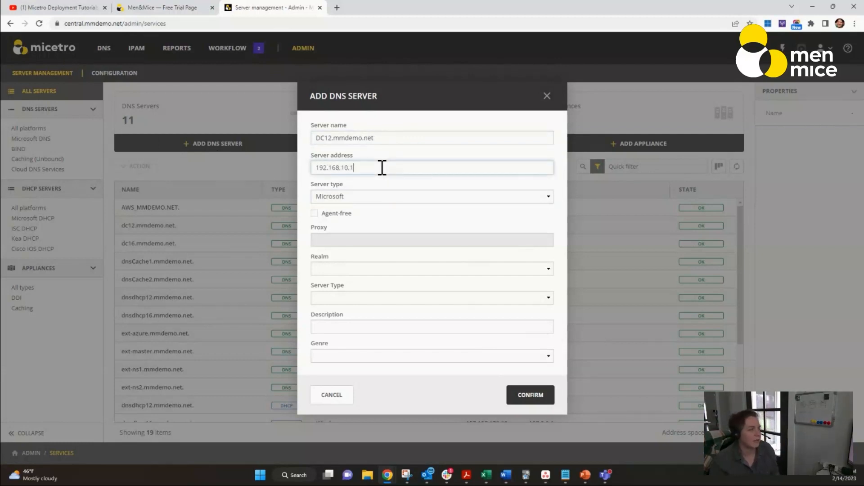
- Mark the new server as agent-free, then cancel the dialog and discard the changes
click(314, 213)
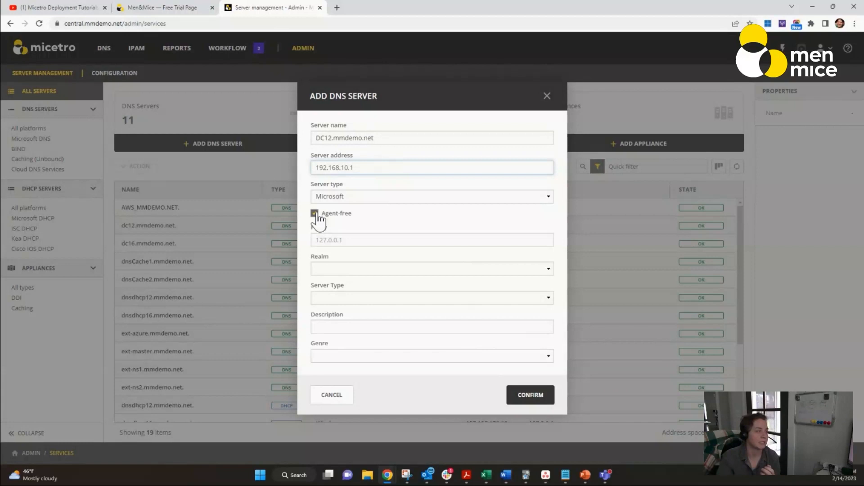
click(351, 240)
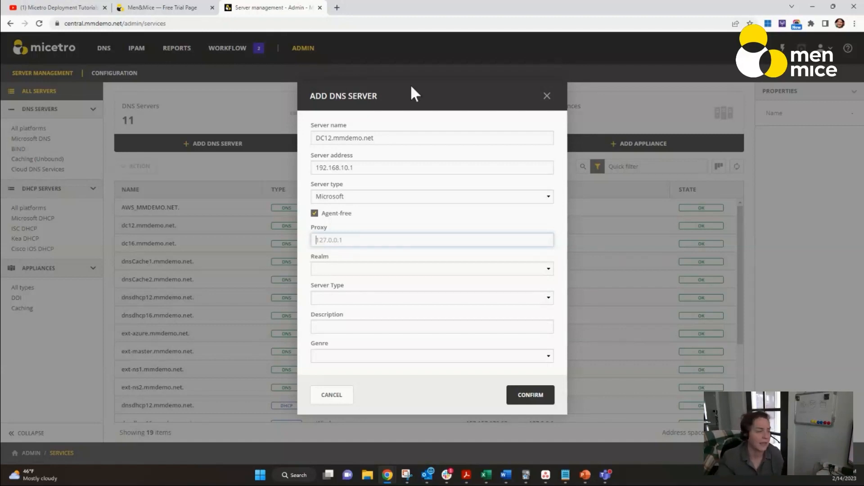
click(338, 394)
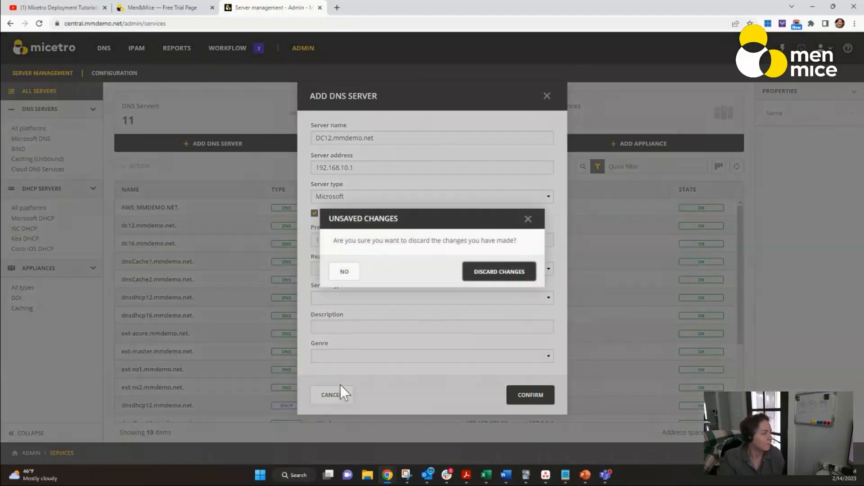
click(504, 275)
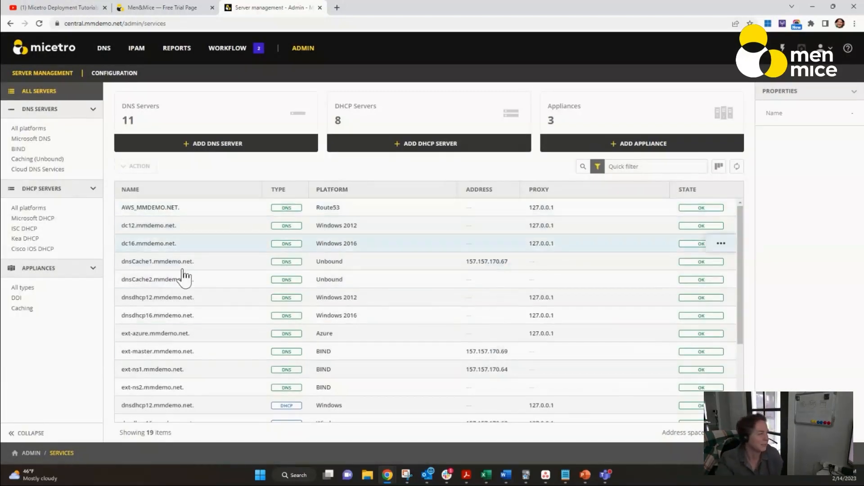
- Filter the server list to Microsoft DNS, then Microsoft DHCP, then Microsoft DNS servers again
click(31, 139)
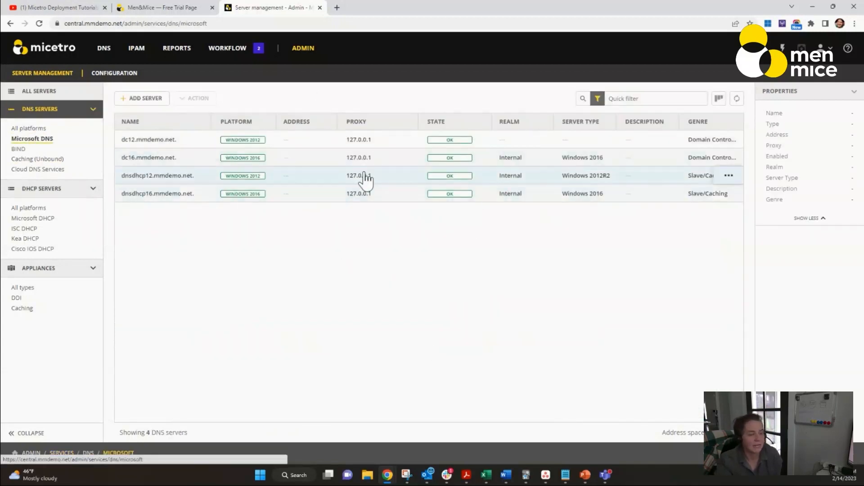
click(29, 221)
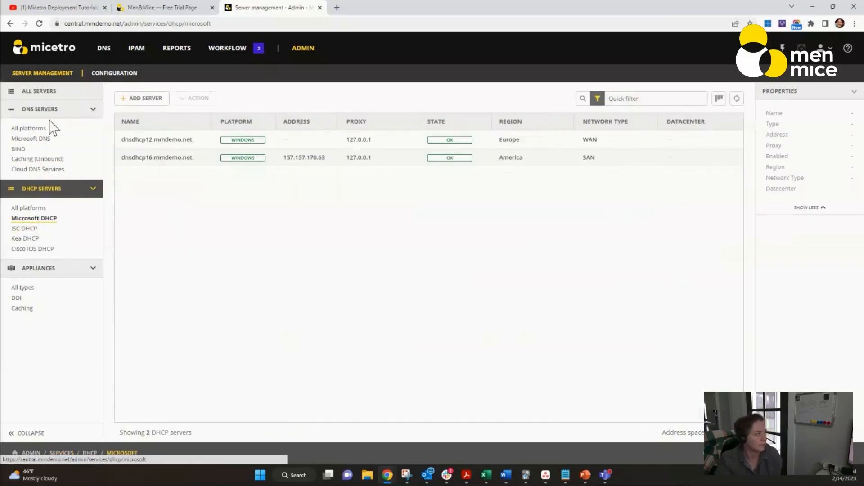
click(32, 139)
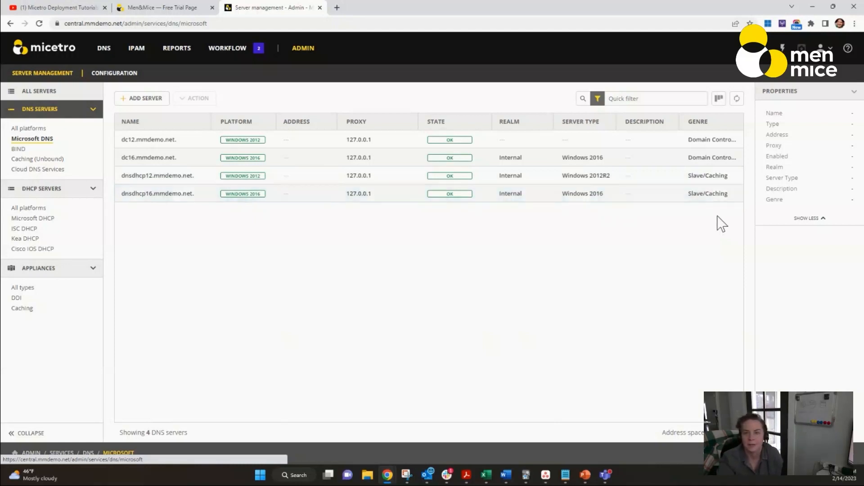
- Select the dc16 and dnsdhcp12 DNS servers together and open their shared actions
click(730, 177)
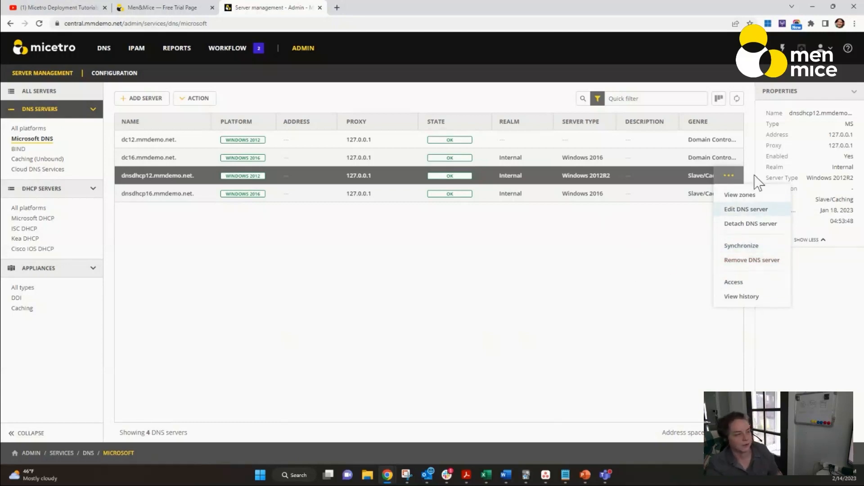
click(734, 158)
ctrl+click(691, 177)
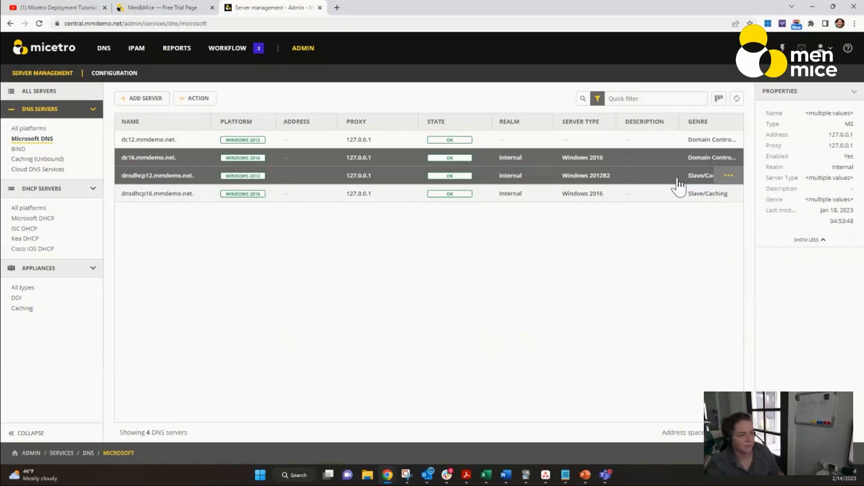
click(729, 176)
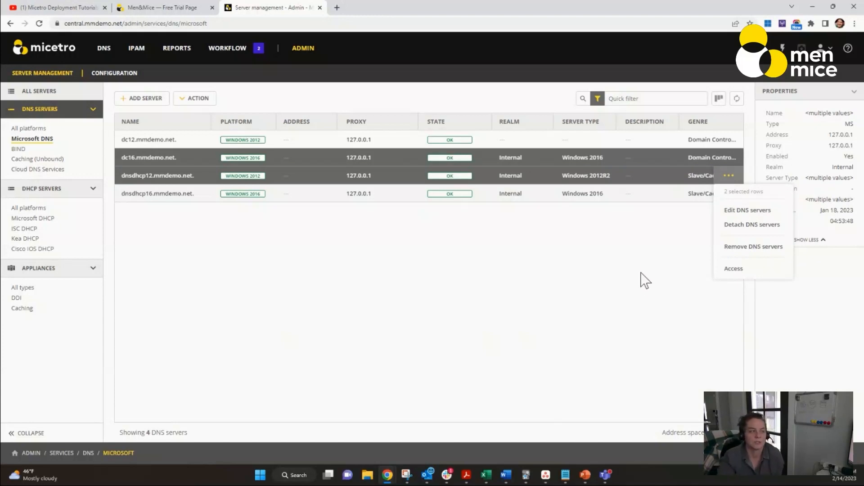
click(621, 277)
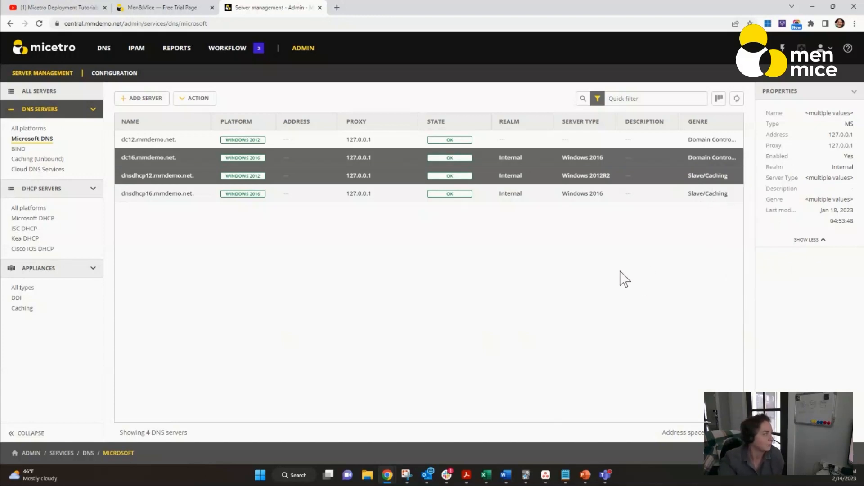
- Browse the AD-integrated DNS zones and view the change history of apac.mmdemo.net
click(102, 58)
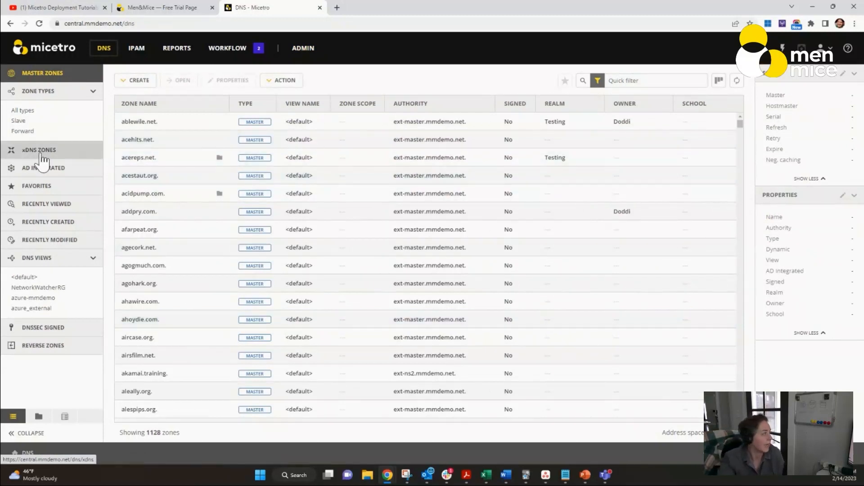
click(51, 168)
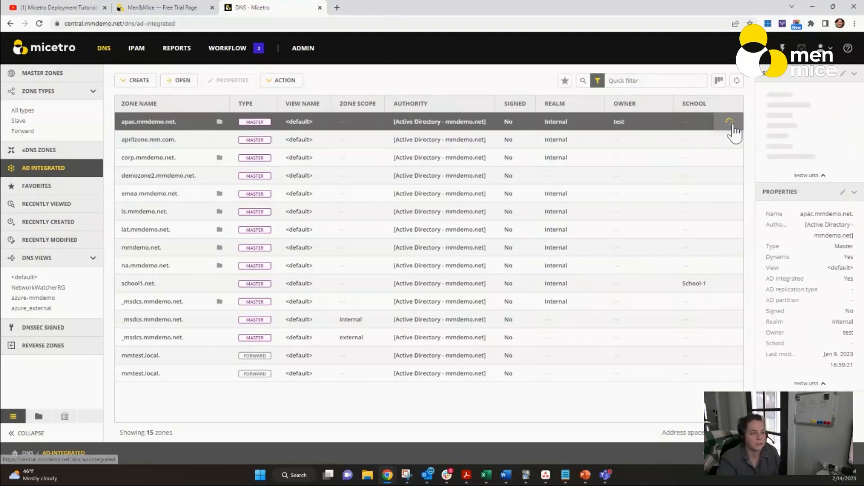
click(729, 122)
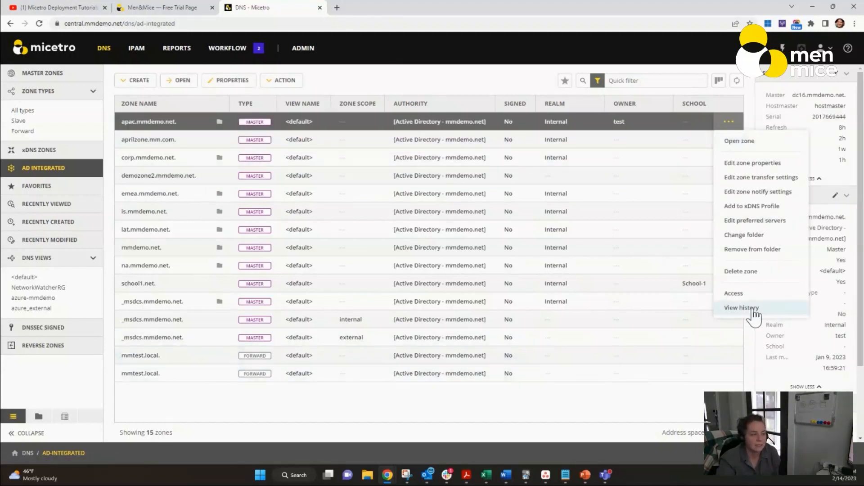
click(751, 308)
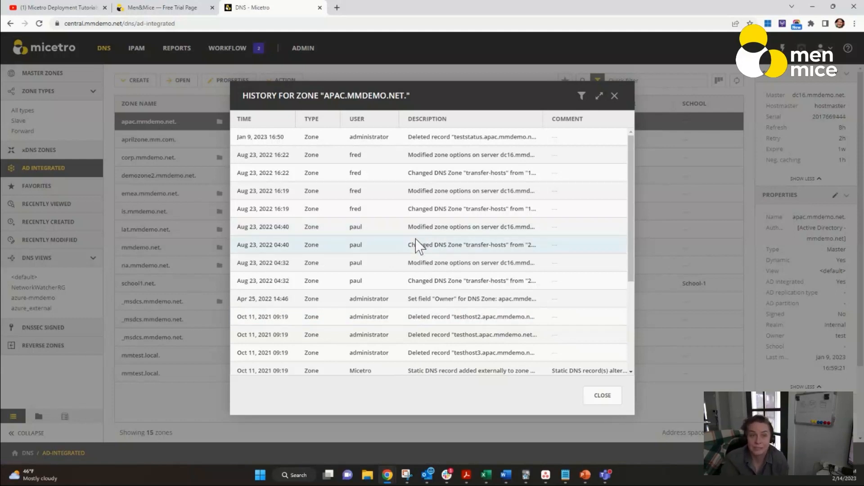
scroll(293, 256, down, 3)
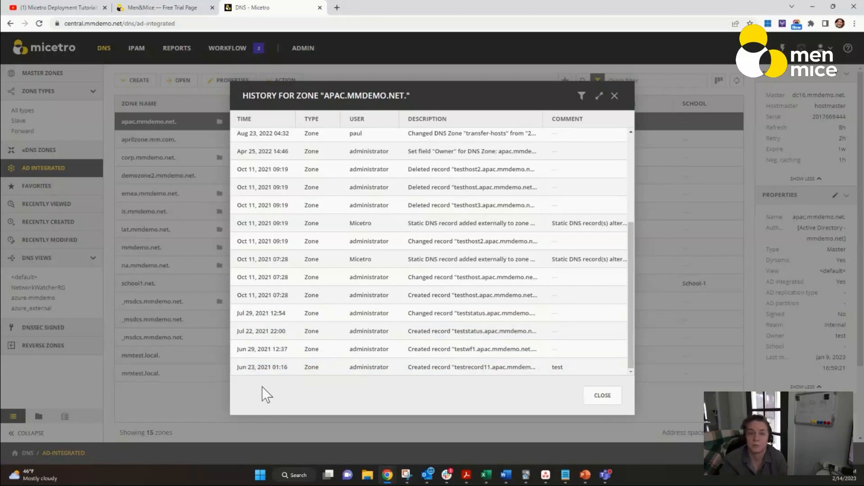
click(603, 396)
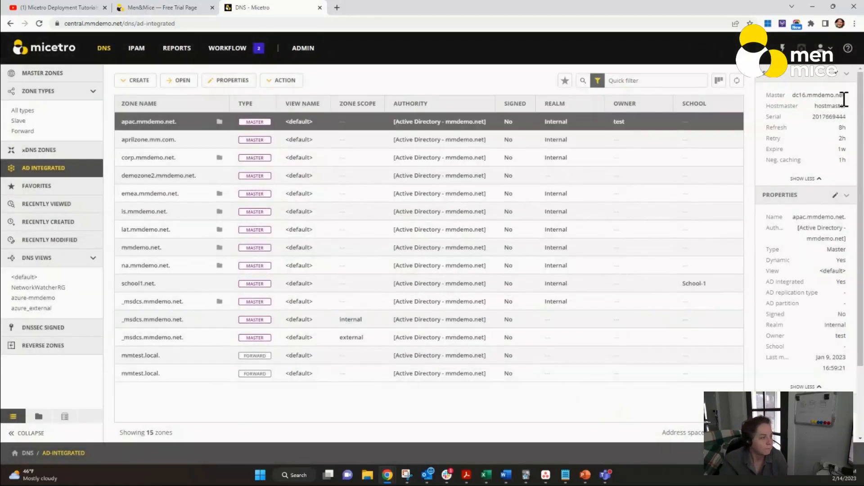
- Open the Critical xDNS profile for editing from the administration configuration
click(729, 122)
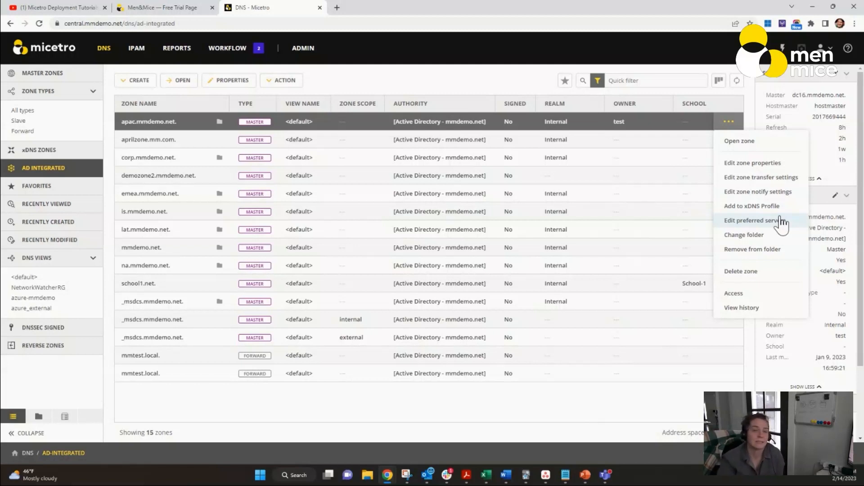
click(303, 49)
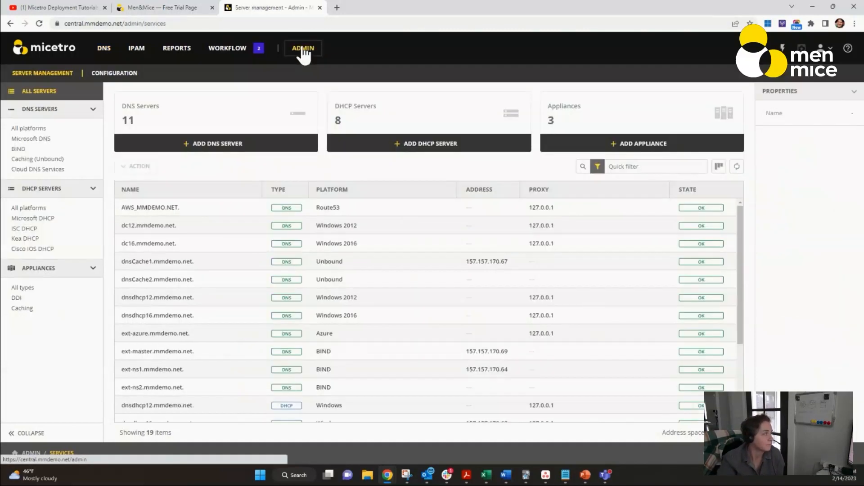
click(105, 74)
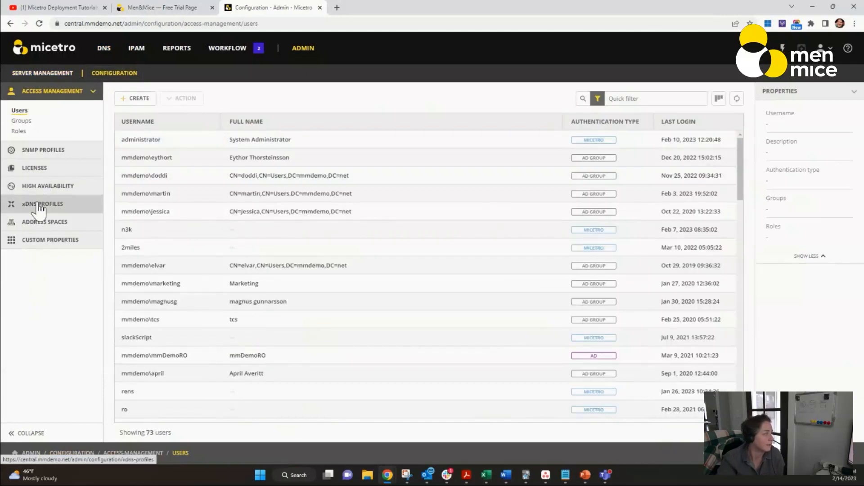
click(40, 207)
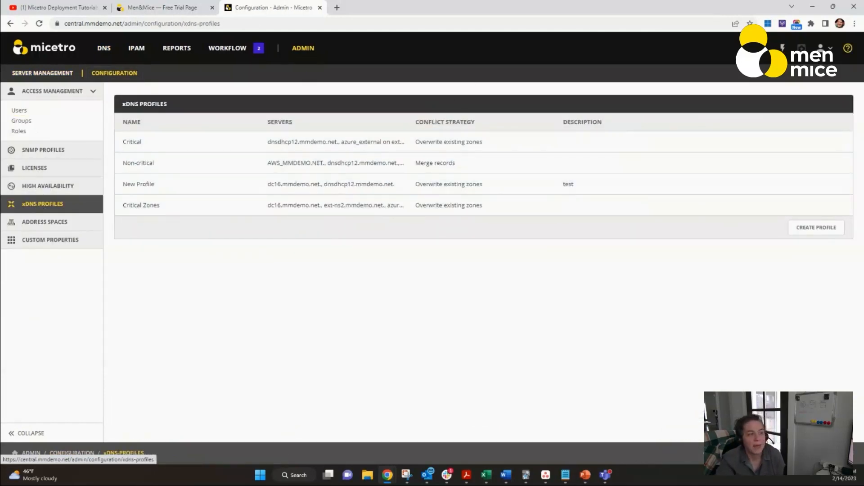
click(837, 142)
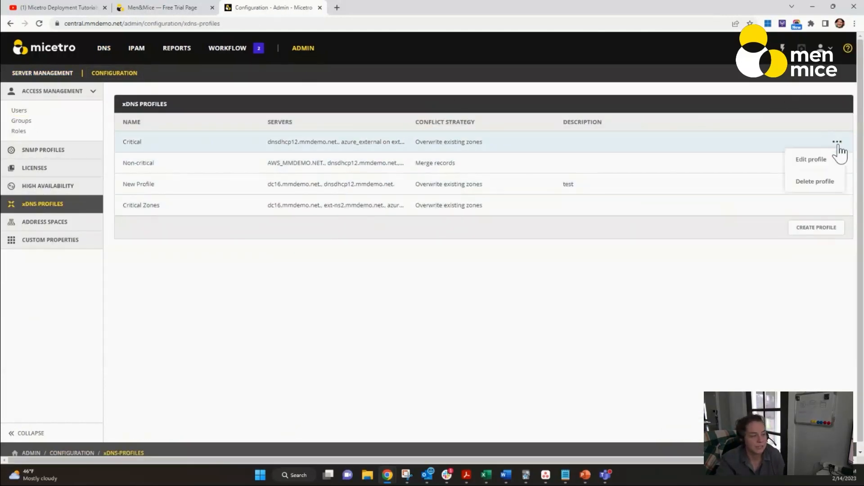
click(809, 162)
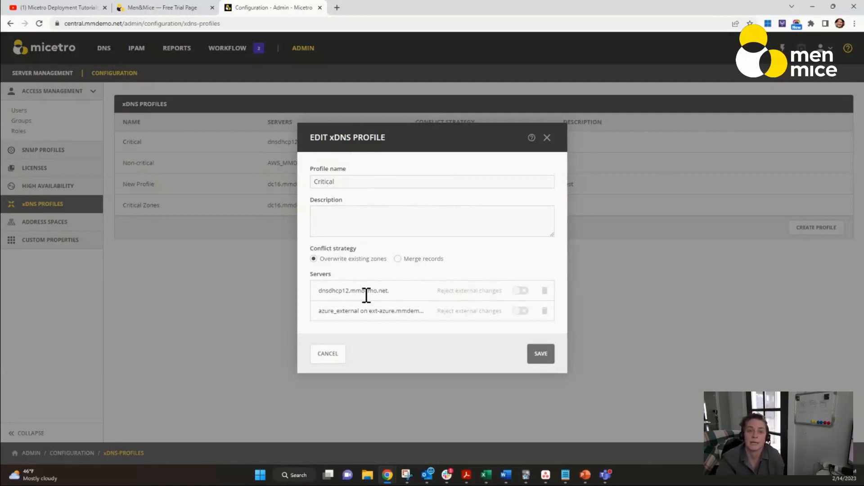
- Try to add the addpry.com master zone to the Critical xDNS profile
click(547, 138)
click(104, 48)
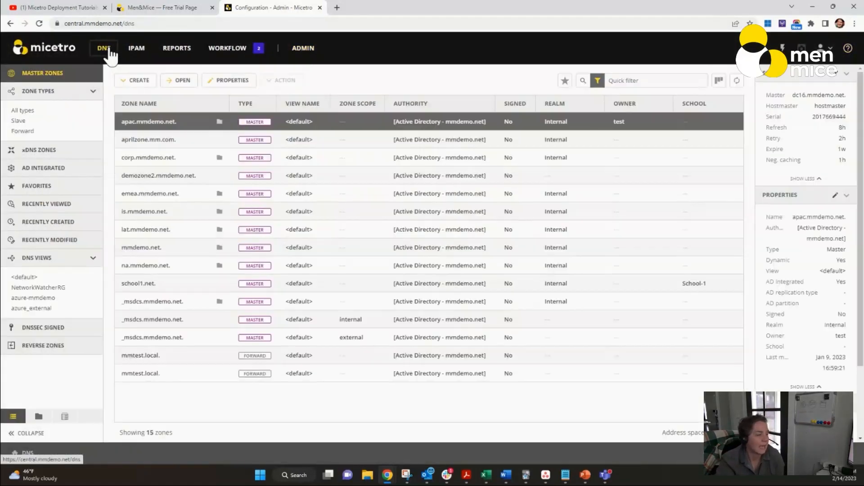
click(725, 217)
click(725, 213)
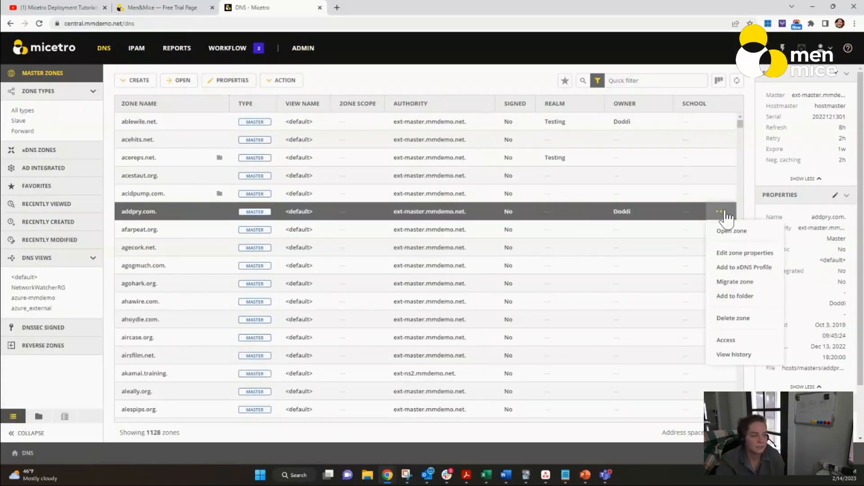
click(743, 269)
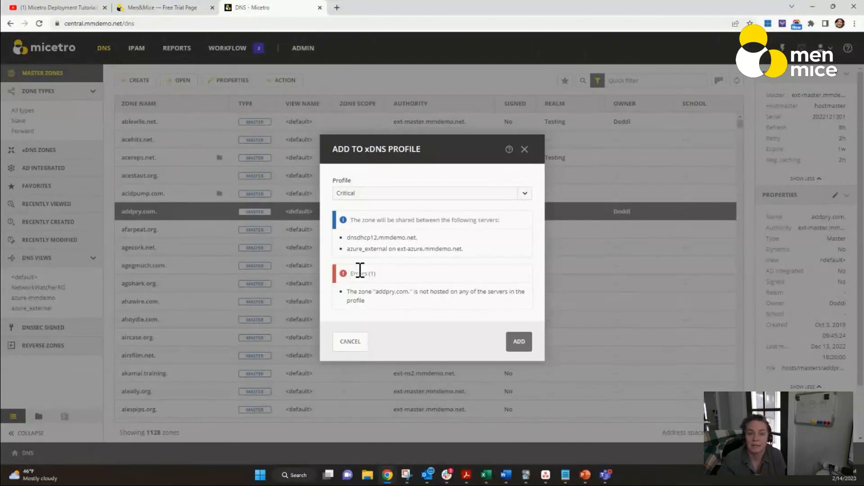
click(353, 347)
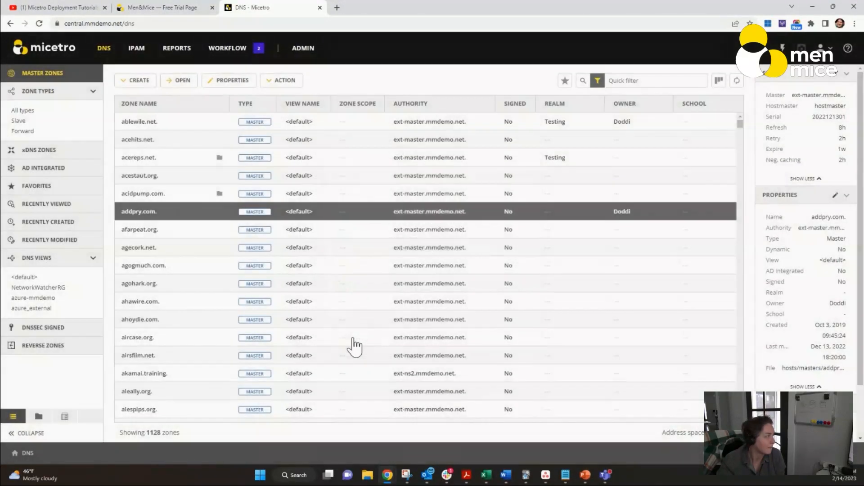
- Browse the AD-integrated zones and the emea.mmdemo.net zone's actions, then list the DNSSEC-signed zones
click(54, 155)
click(51, 177)
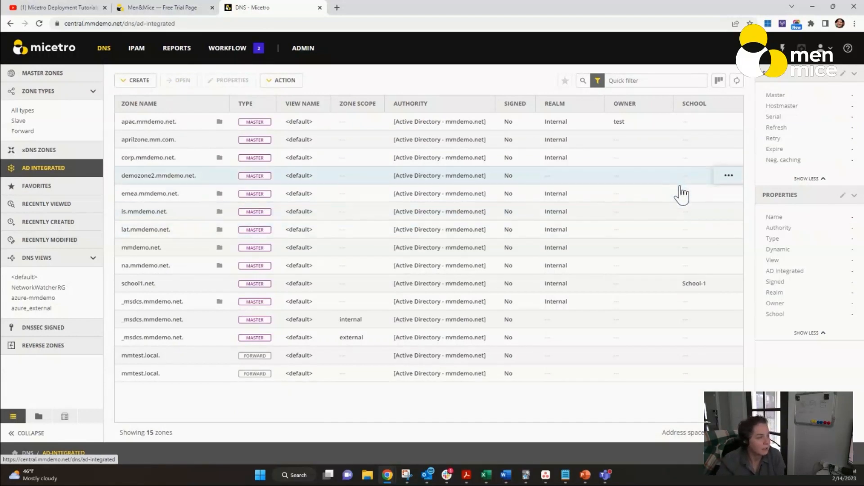
click(728, 198)
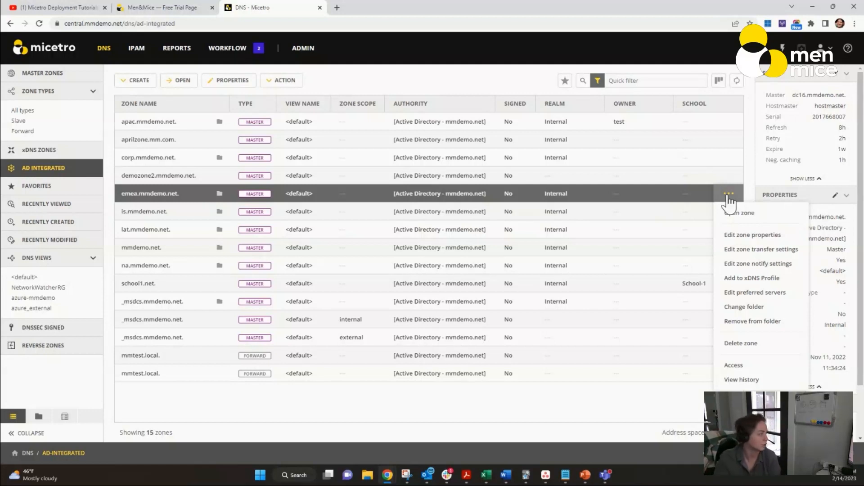
click(52, 333)
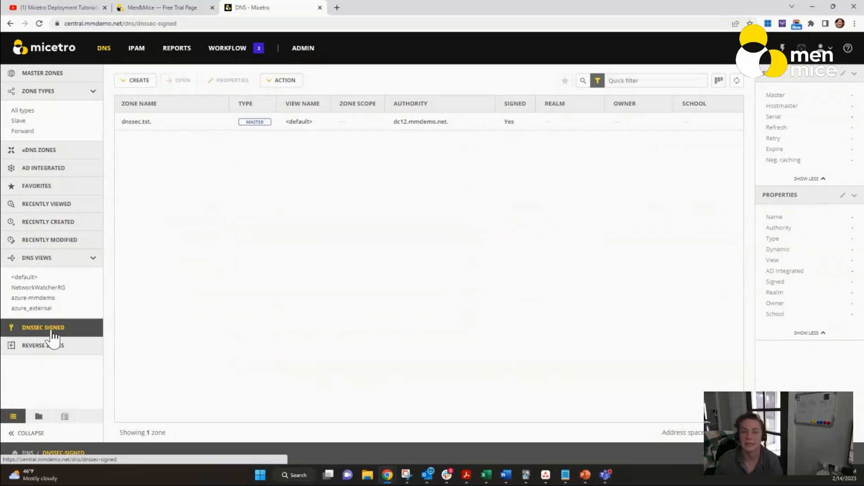